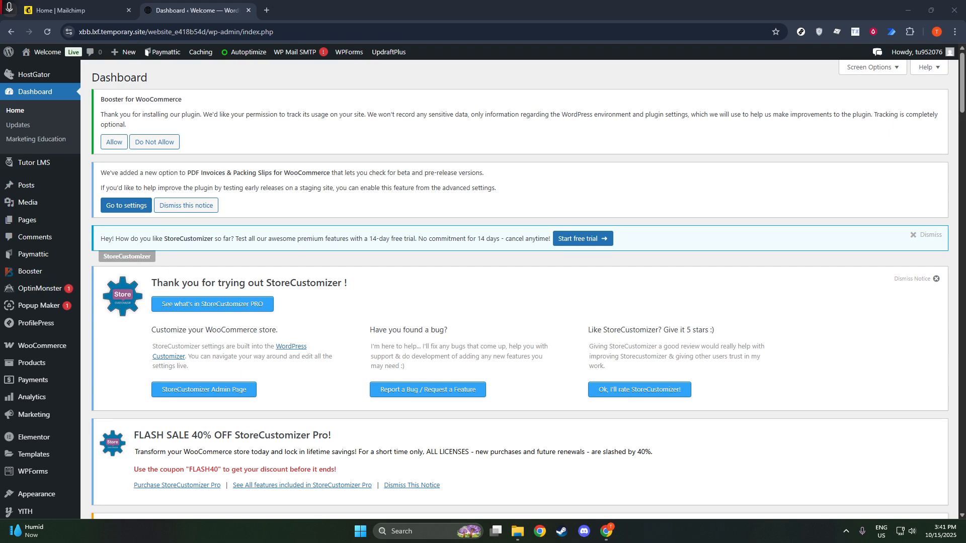
Open the WordPress page for adding a new plugin.
{"action": "scroll", "coordinate": [252, 334], "scroll_direction": "down", "scroll_amount": 3}
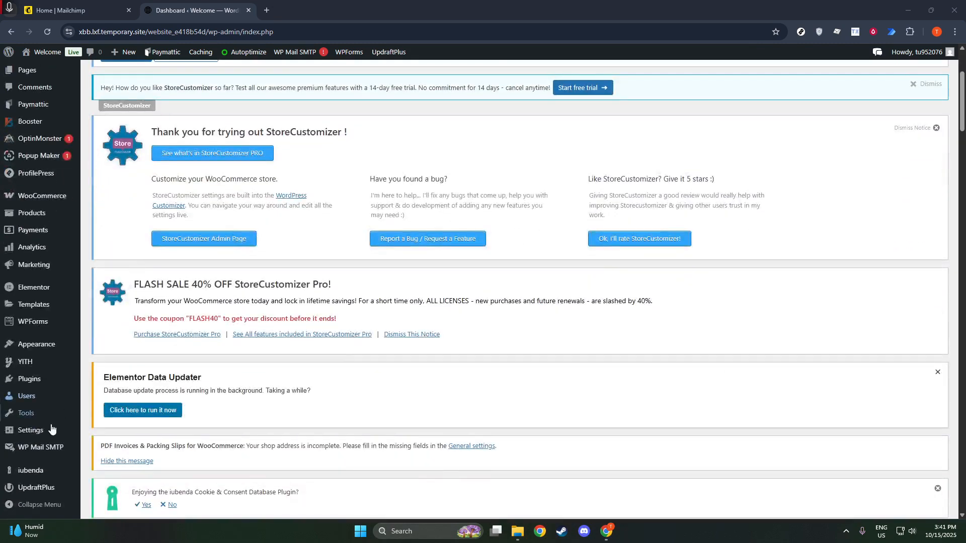
{"action": "scroll", "coordinate": [52, 426], "scroll_direction": "down", "scroll_amount": 2}
{"action": "scroll", "coordinate": [53, 426], "scroll_direction": "down", "scroll_amount": 1}
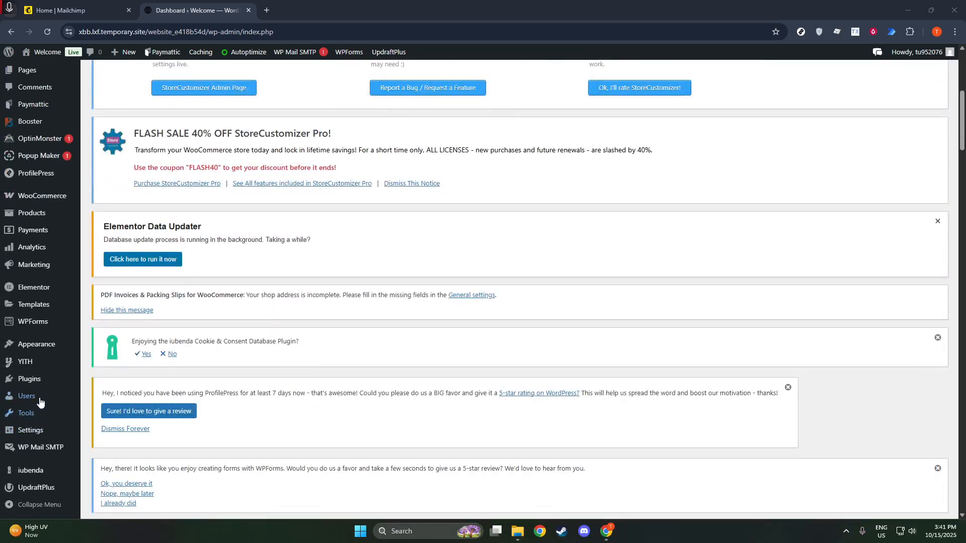
{"action": "mouse_move", "coordinate": [29, 379]}
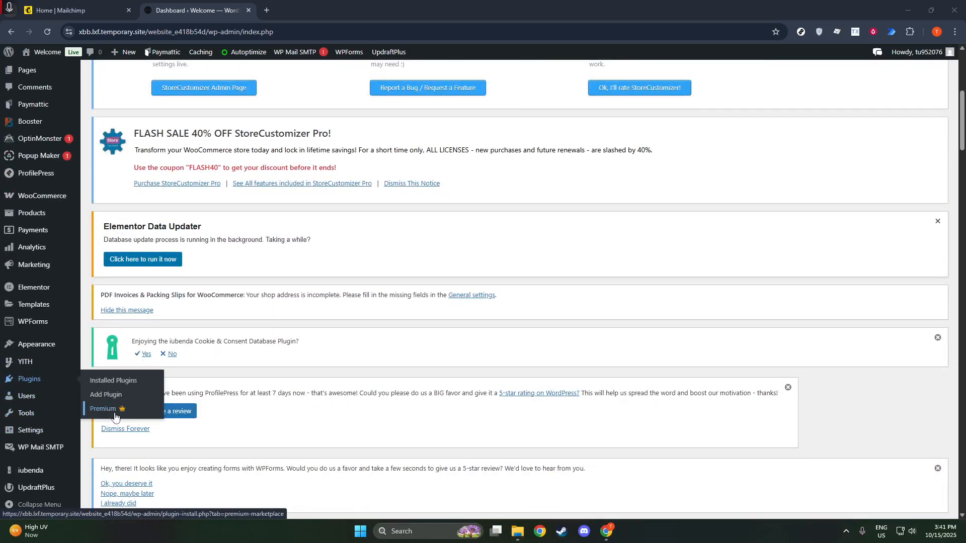
{"action": "left_click", "coordinate": [111, 398]}
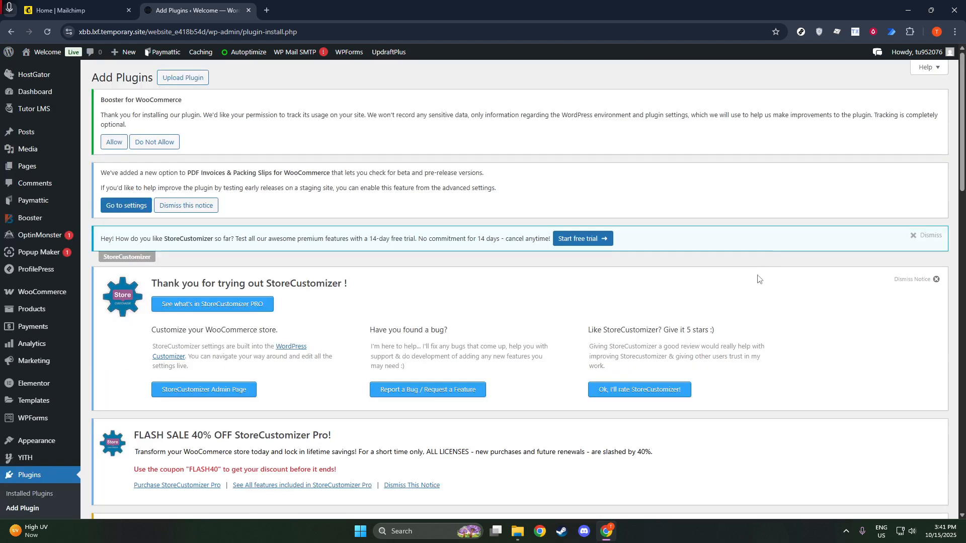
Search the plugin directory for "mailchimp for wordpress" and install the MC4WP: Mailchimp for WordPress plugin.
{"action": "scroll", "coordinate": [769, 282], "scroll_direction": "down", "scroll_amount": 4}
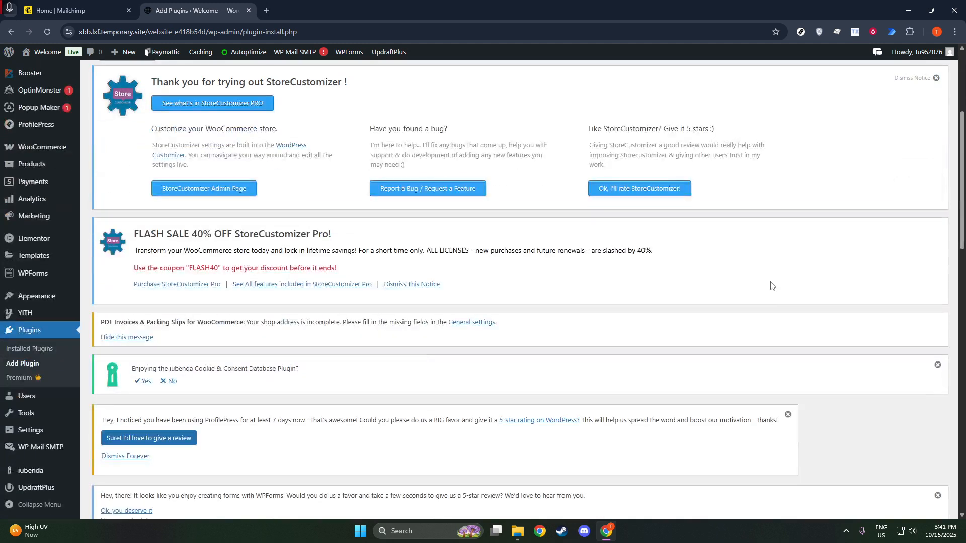
{"action": "scroll", "coordinate": [775, 292], "scroll_direction": "down", "scroll_amount": 4}
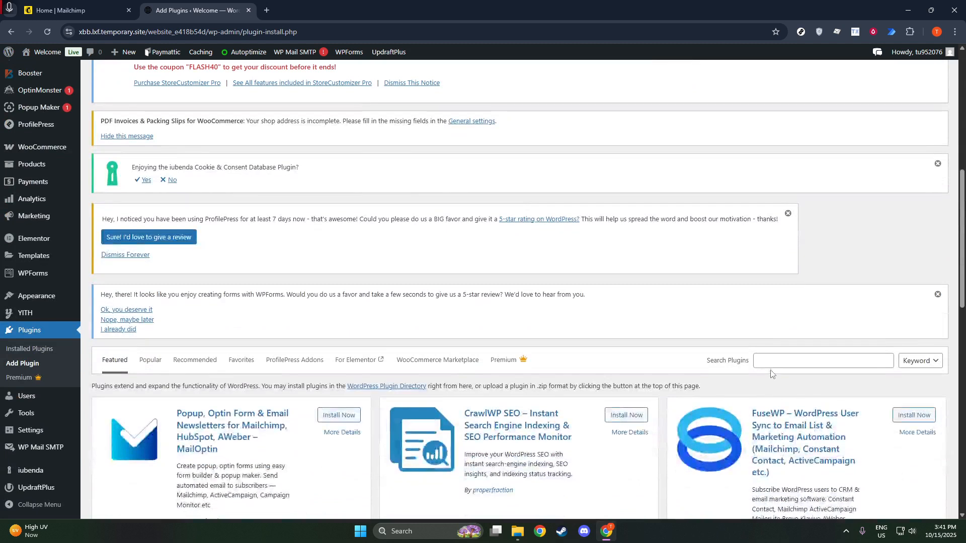
{"action": "left_click", "coordinate": [771, 366]}
{"action": "type", "text": "m"}
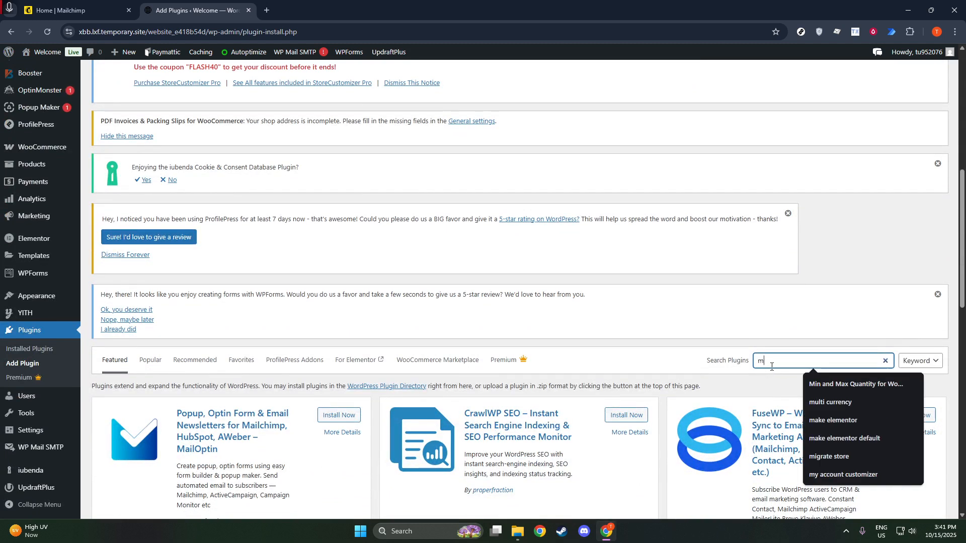
{"action": "type", "text": "ailchimp"}
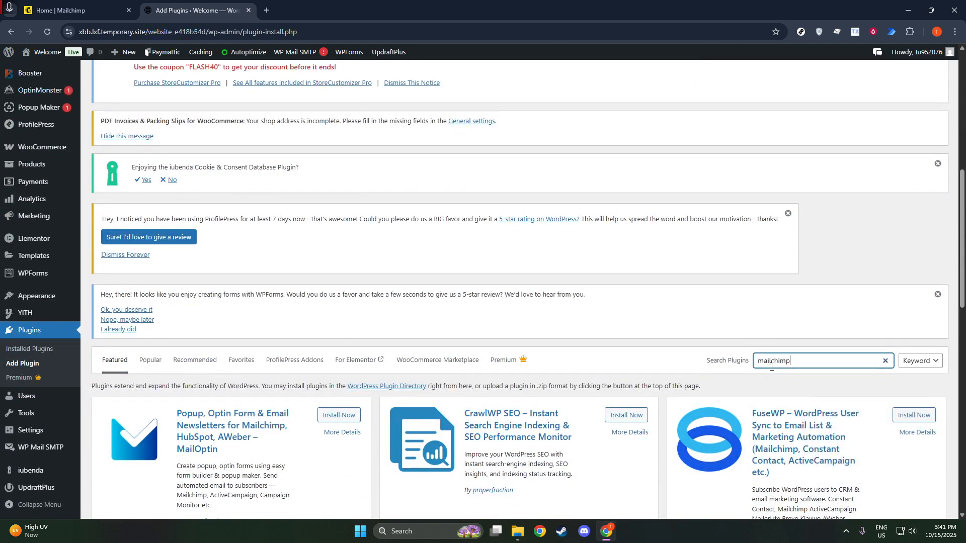
{"action": "type", "text": " for wordpress"}
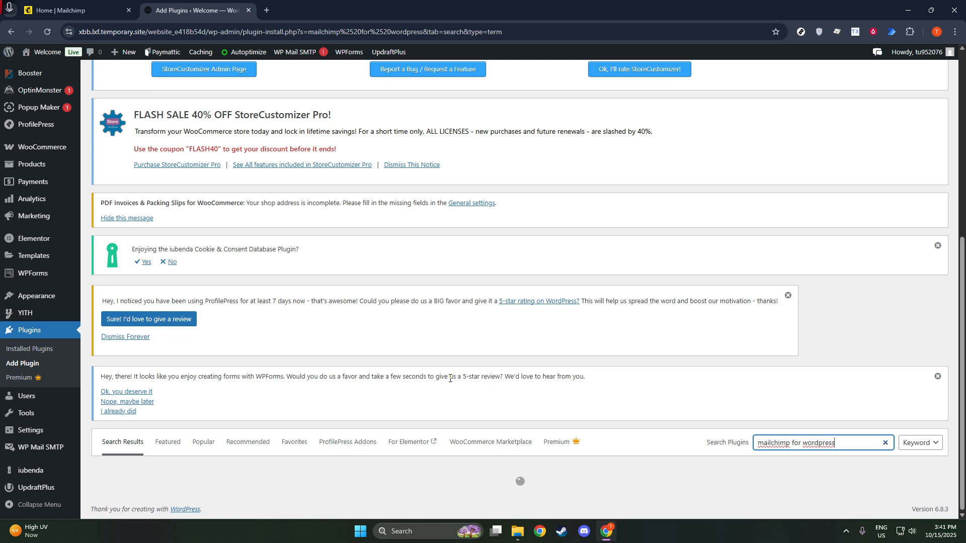
{"action": "scroll", "coordinate": [449, 385], "scroll_direction": "down", "scroll_amount": 5}
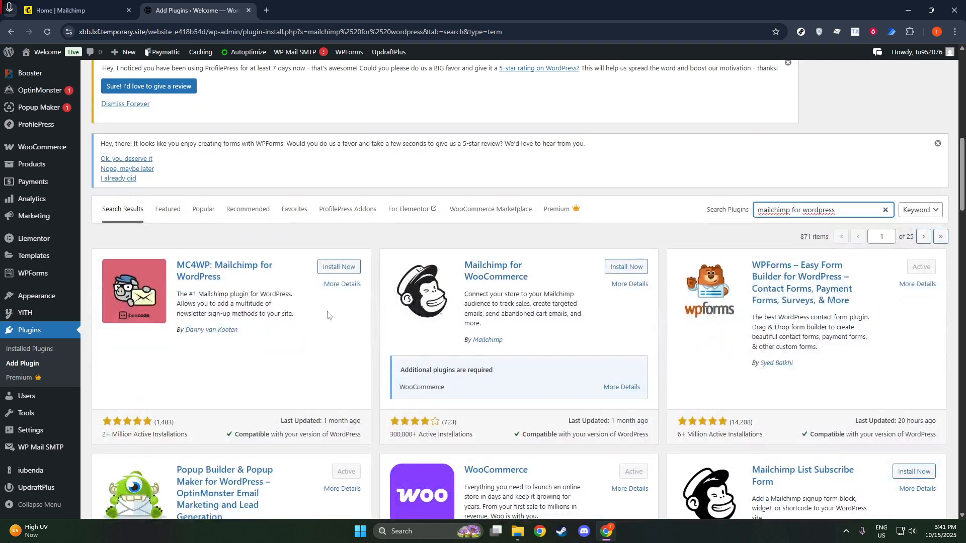
{"action": "left_click", "coordinate": [333, 268]}
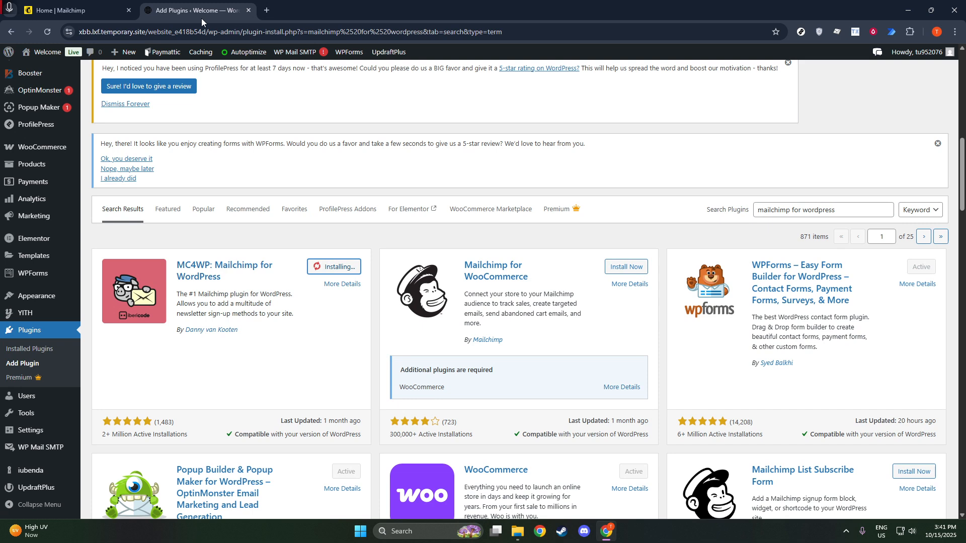
Switch to the Mailchimp site and open the API keys page in the account's extras.
{"action": "left_click", "coordinate": [99, 9]}
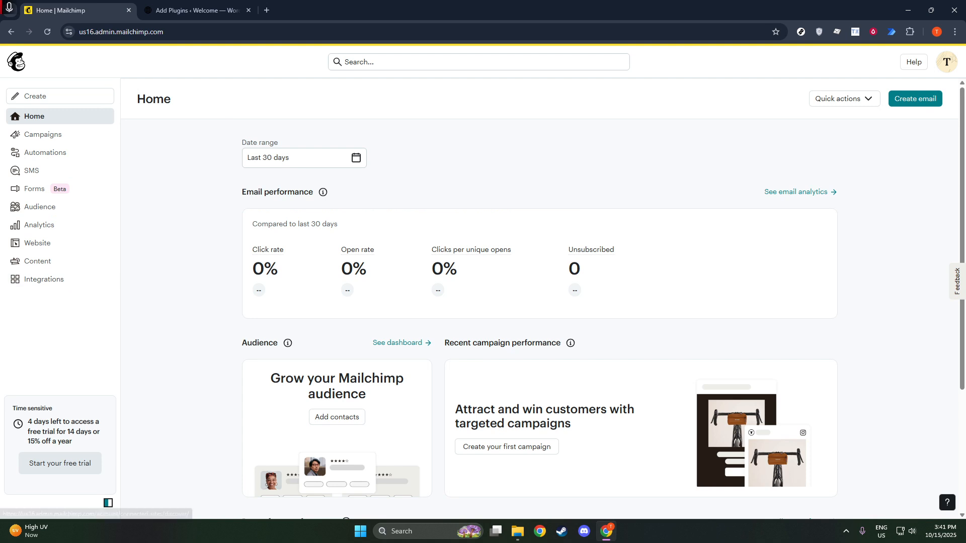
{"action": "left_click", "coordinate": [952, 67]}
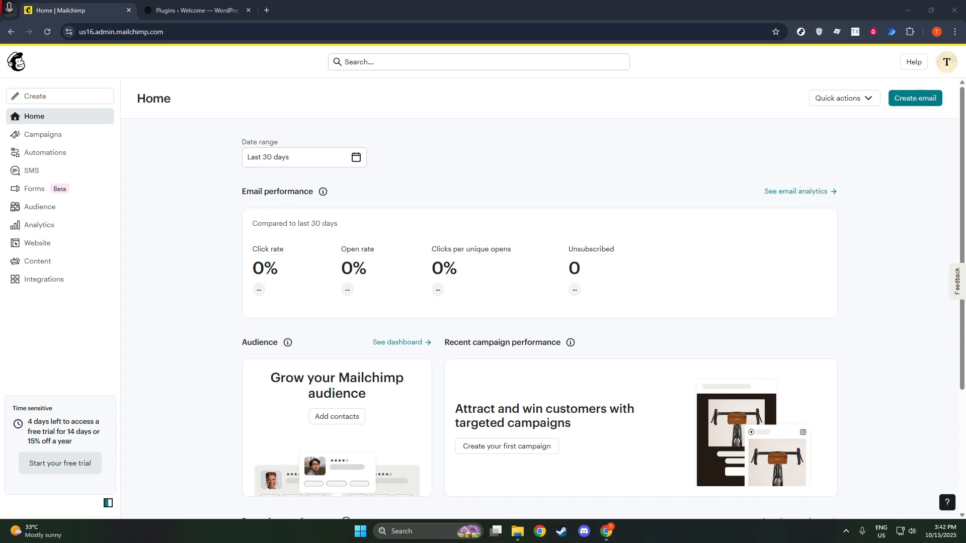
{"action": "left_click", "coordinate": [948, 62]}
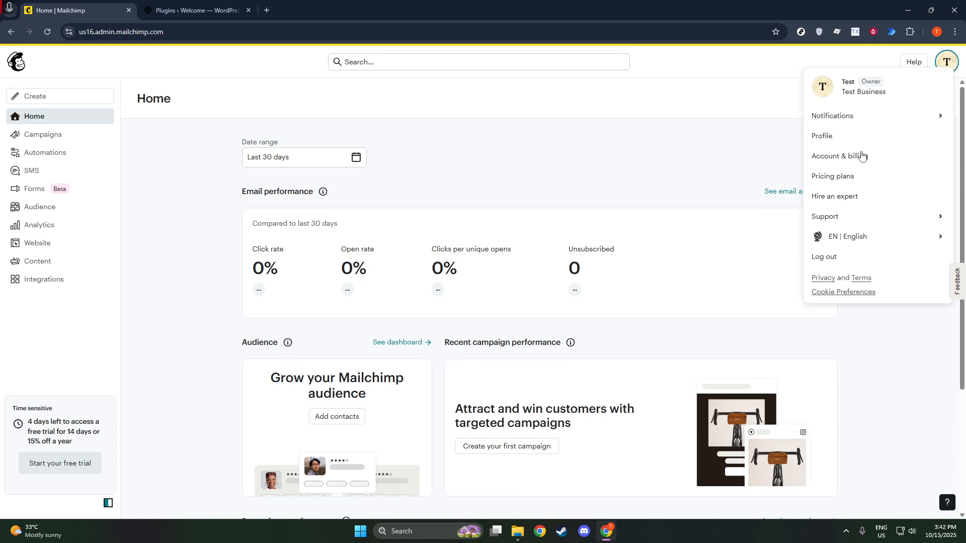
{"action": "left_click", "coordinate": [852, 165]}
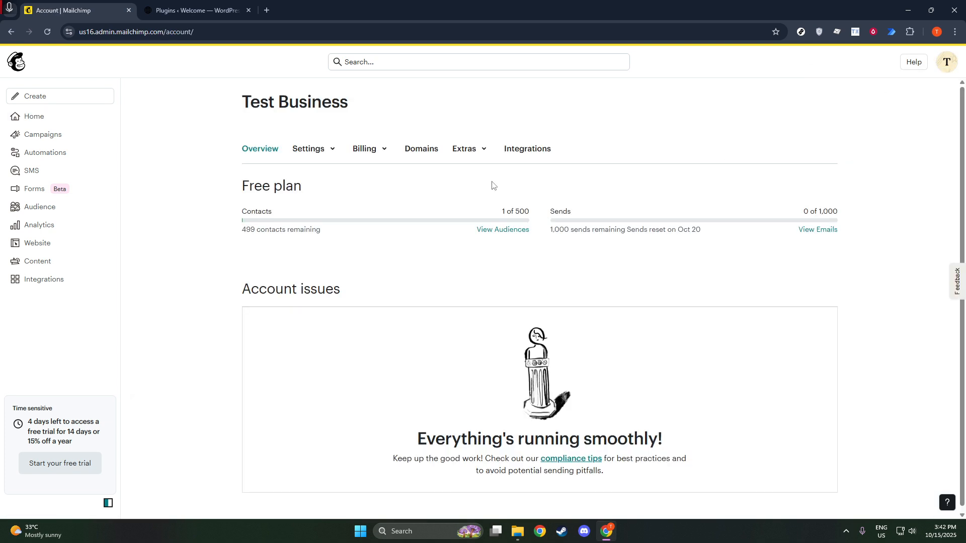
{"action": "left_click", "coordinate": [458, 153]}
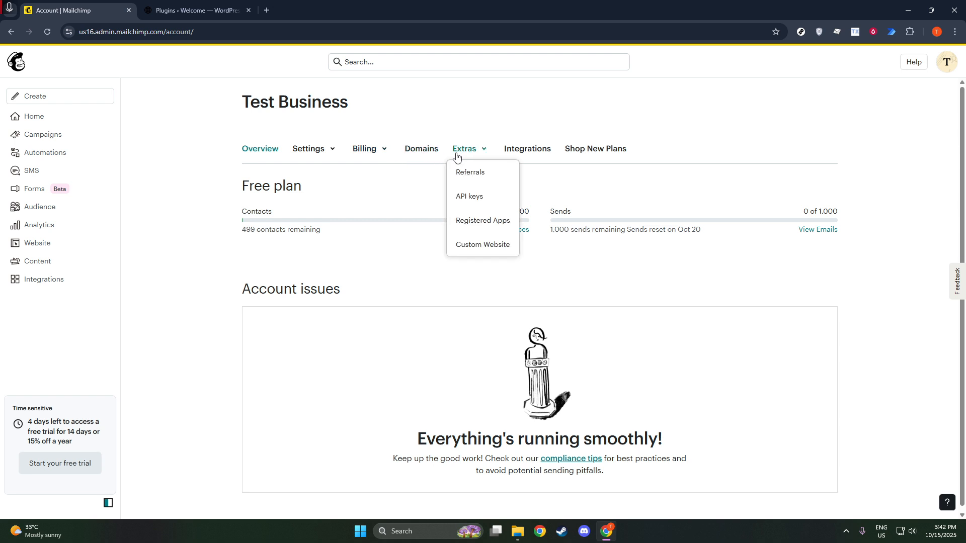
{"action": "left_click", "coordinate": [483, 195]}
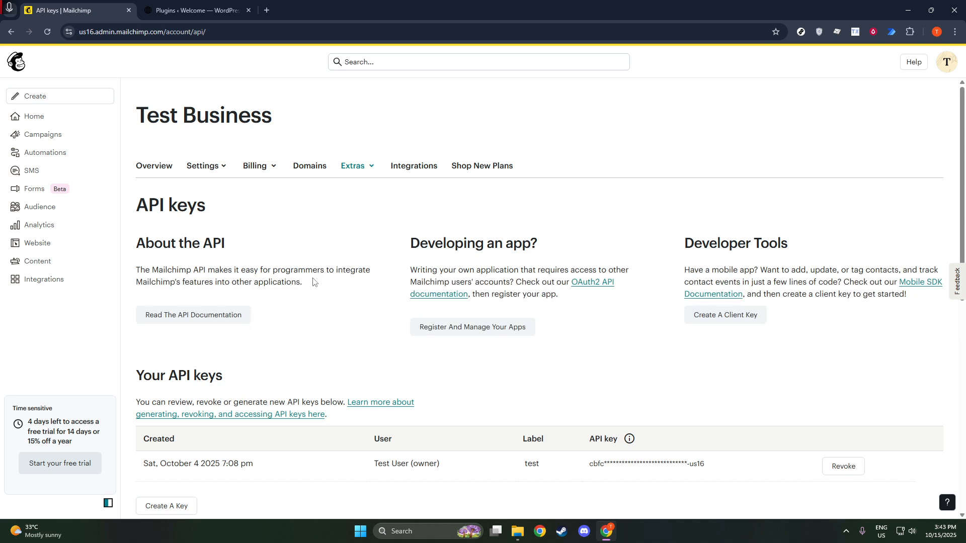
Generate a new Mailchimp API key named "Test" and copy it to the clipboard.
{"action": "scroll", "coordinate": [320, 282], "scroll_direction": "down", "scroll_amount": 3}
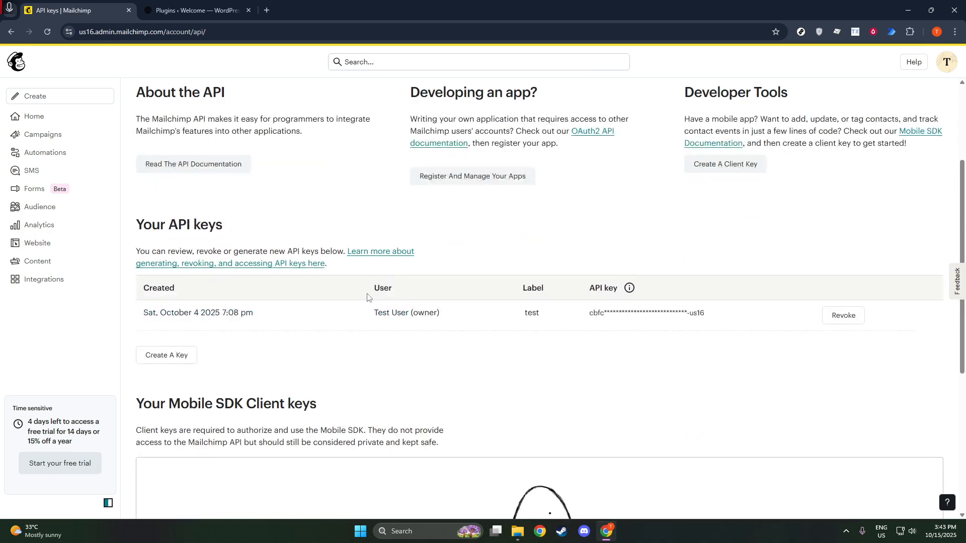
{"action": "left_click", "coordinate": [185, 356]}
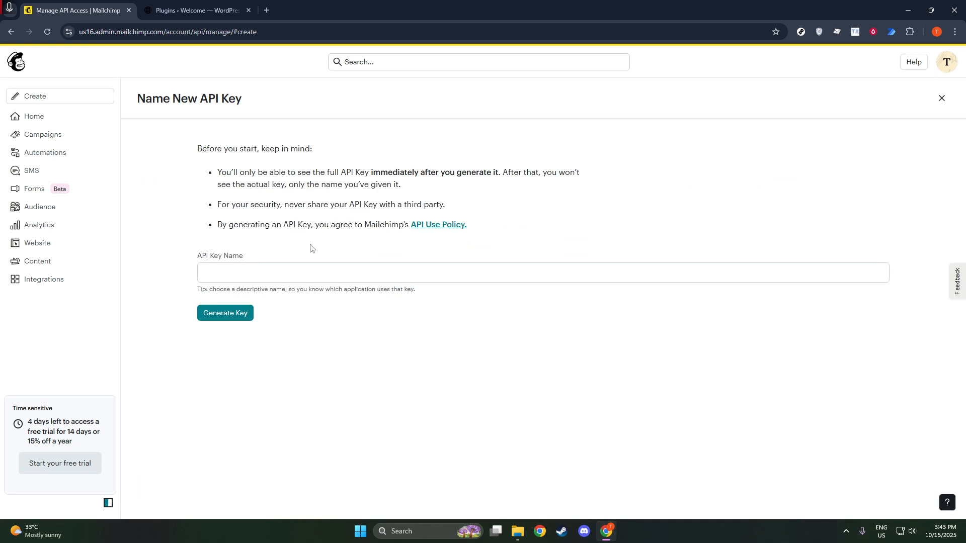
{"action": "left_click", "coordinate": [289, 272]}
{"action": "type", "text": "Test"}
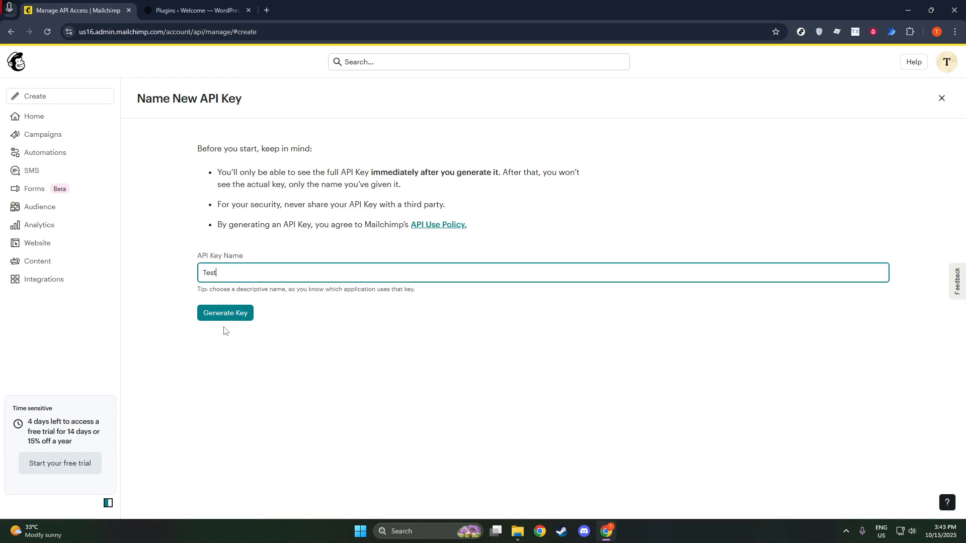
{"action": "left_click", "coordinate": [219, 317]}
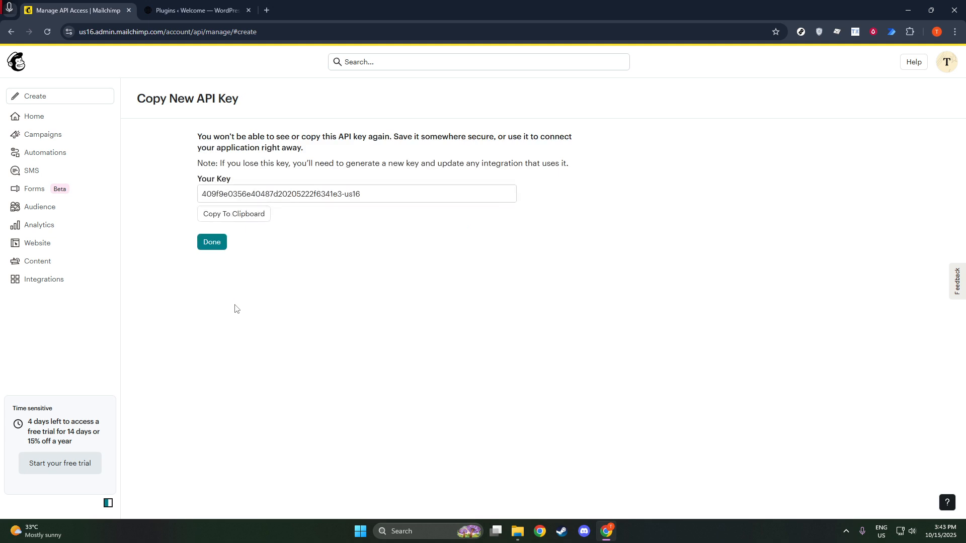
{"action": "left_click", "coordinate": [244, 216]}
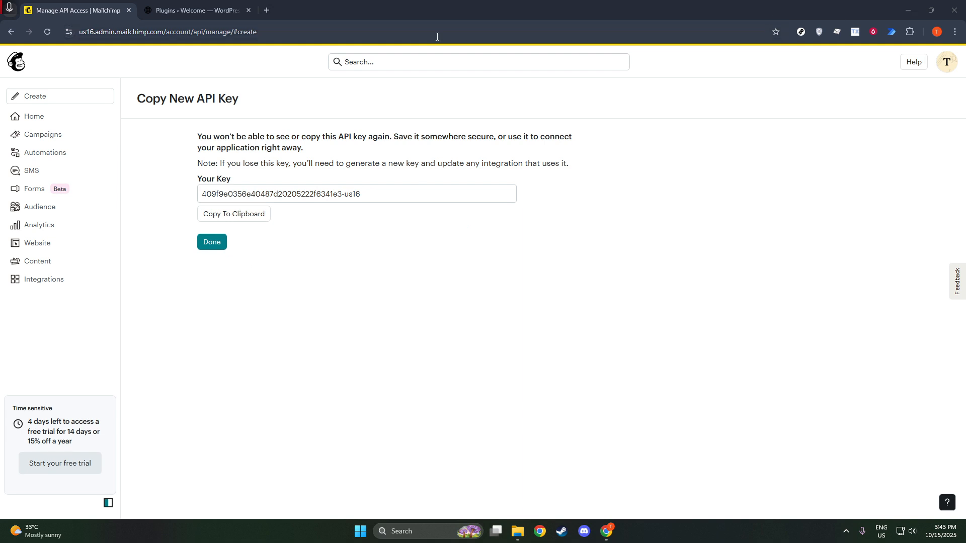
Return to the WordPress admin and review the available integrations of the MC4WP plugin.
{"action": "left_click", "coordinate": [191, 11]}
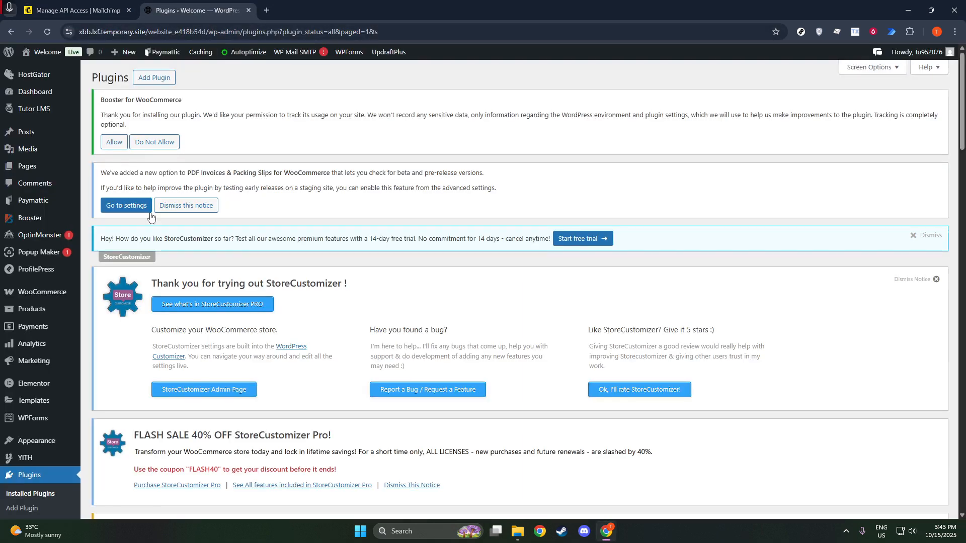
{"action": "scroll", "coordinate": [50, 366], "scroll_direction": "down", "scroll_amount": 3}
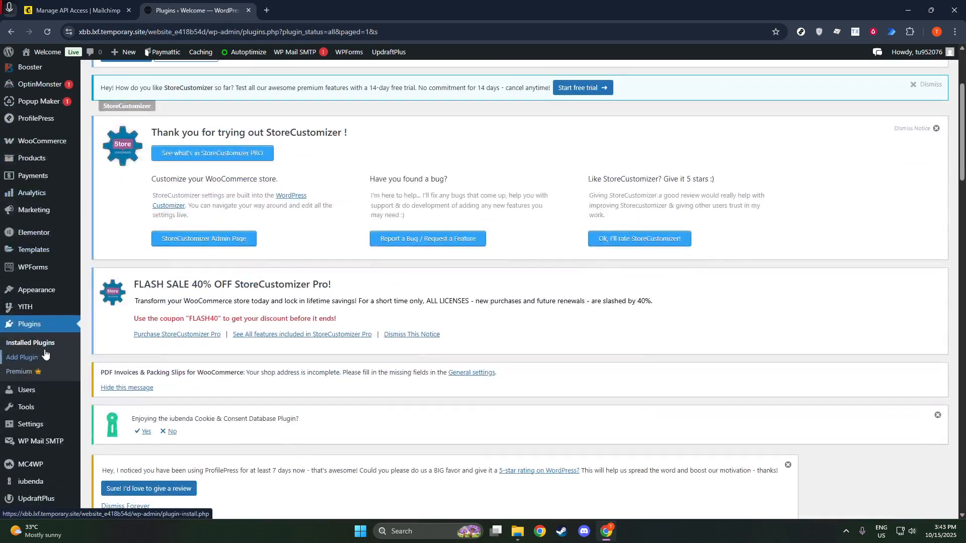
{"action": "scroll", "coordinate": [40, 365], "scroll_direction": "down", "scroll_amount": 2}
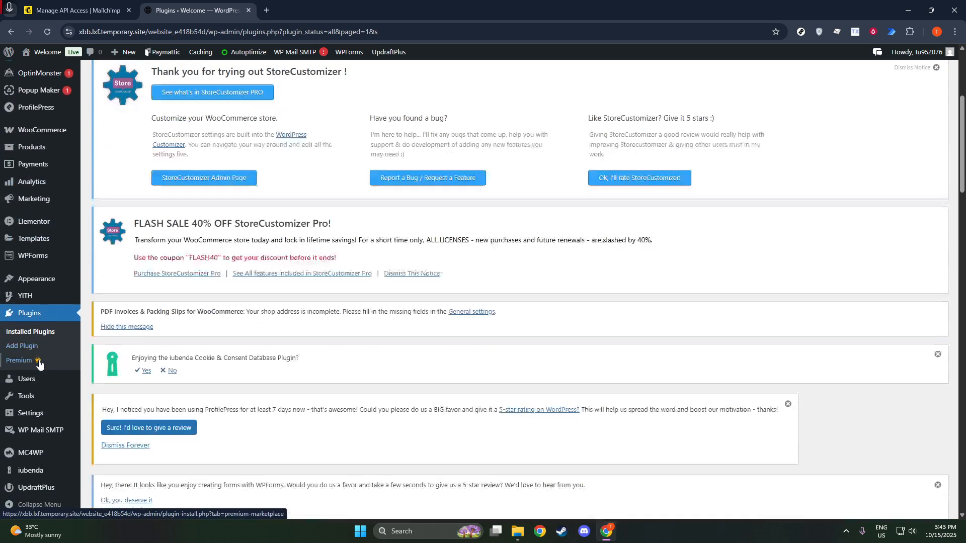
{"action": "left_click", "coordinate": [45, 457]}
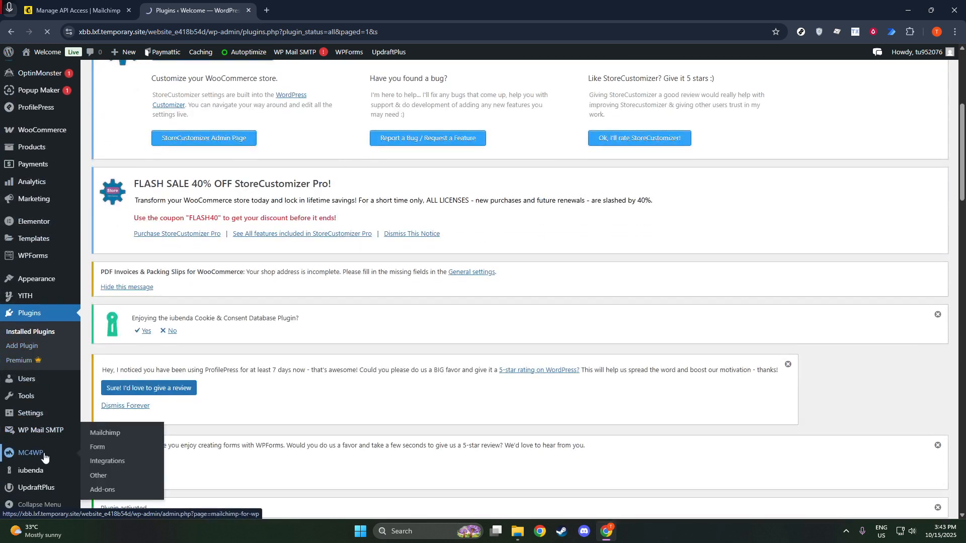
{"action": "left_click", "coordinate": [109, 466]}
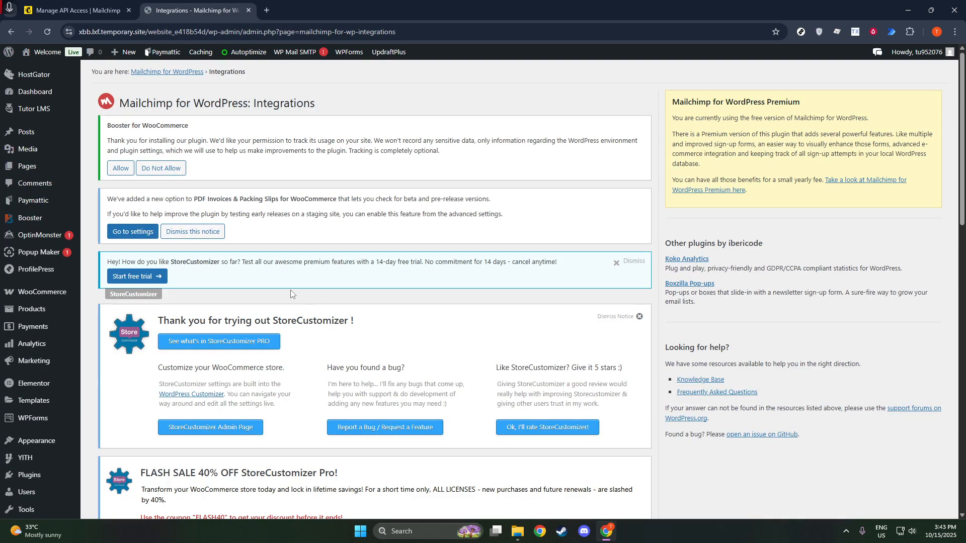
{"action": "scroll", "coordinate": [291, 294], "scroll_direction": "down", "scroll_amount": 10}
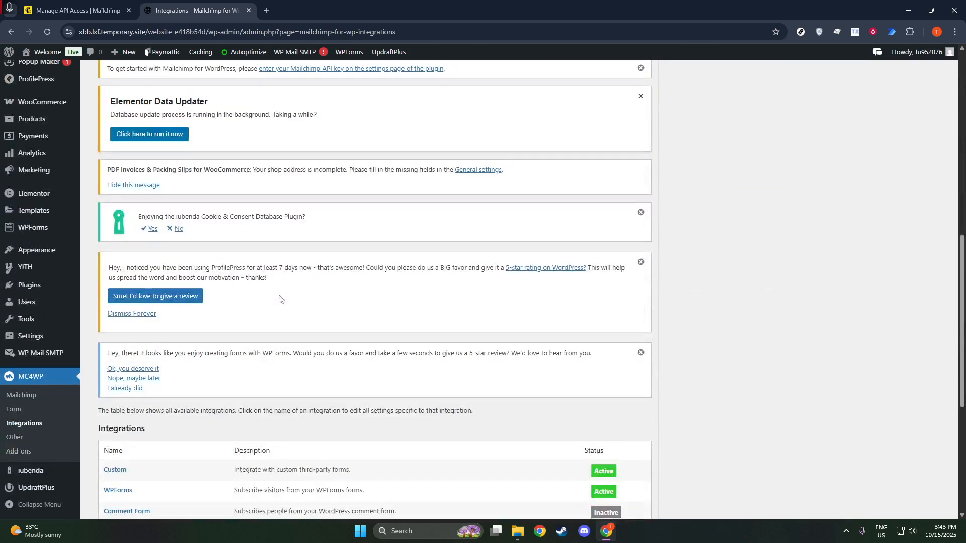
{"action": "scroll", "coordinate": [280, 298], "scroll_direction": "down", "scroll_amount": 4}
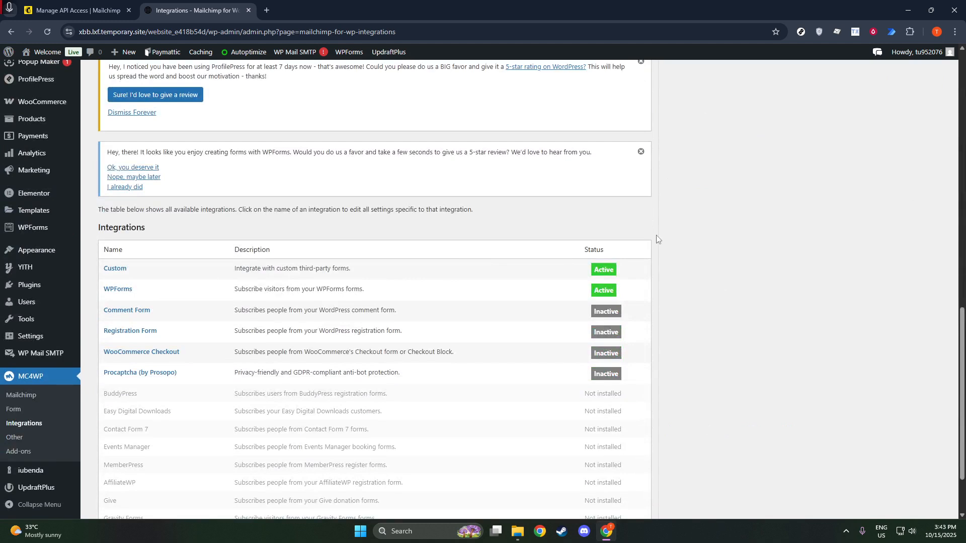
{"action": "scroll", "coordinate": [729, 250], "scroll_direction": "up", "scroll_amount": 14}
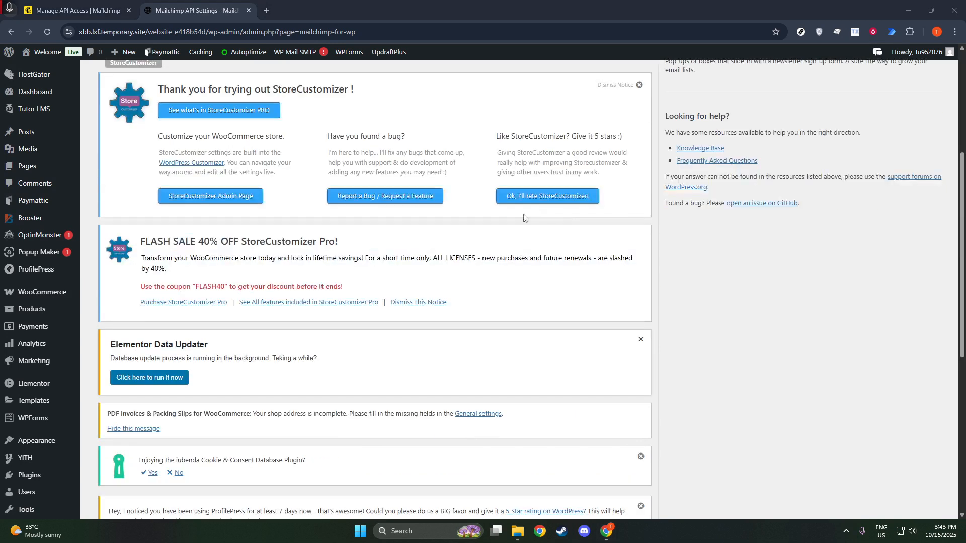
Open the MC4WP plugin's Mailchimp API settings, paste the copied API key into the API Key field and save the changes.
{"action": "scroll", "coordinate": [134, 324], "scroll_direction": "down", "scroll_amount": 6}
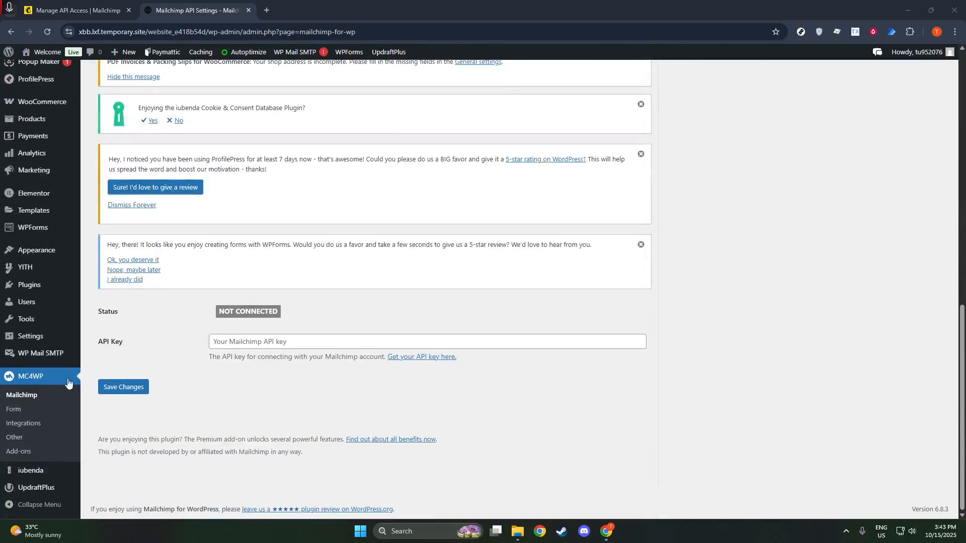
{"action": "left_click", "coordinate": [27, 400]}
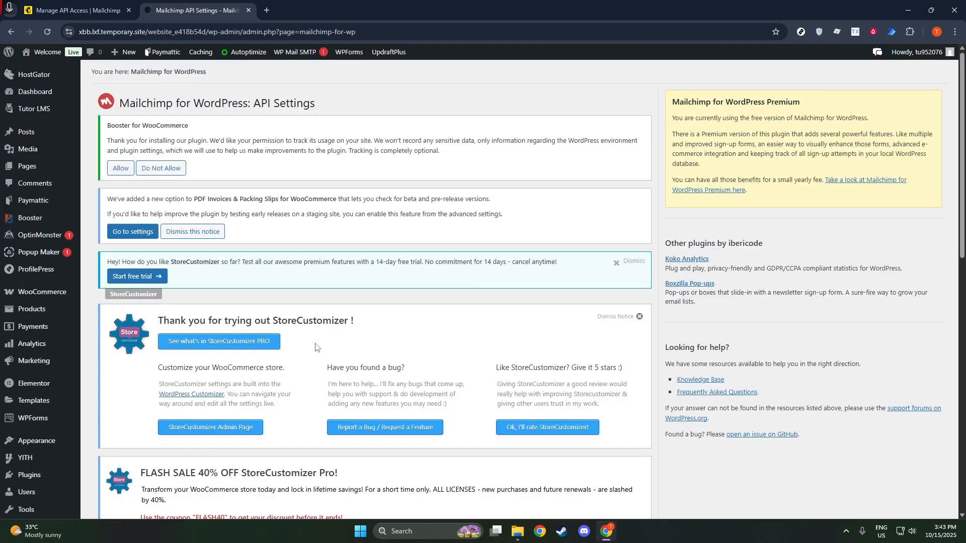
{"action": "scroll", "coordinate": [346, 381], "scroll_direction": "down", "scroll_amount": 5}
{"action": "scroll", "coordinate": [346, 381], "scroll_direction": "down", "scroll_amount": 7}
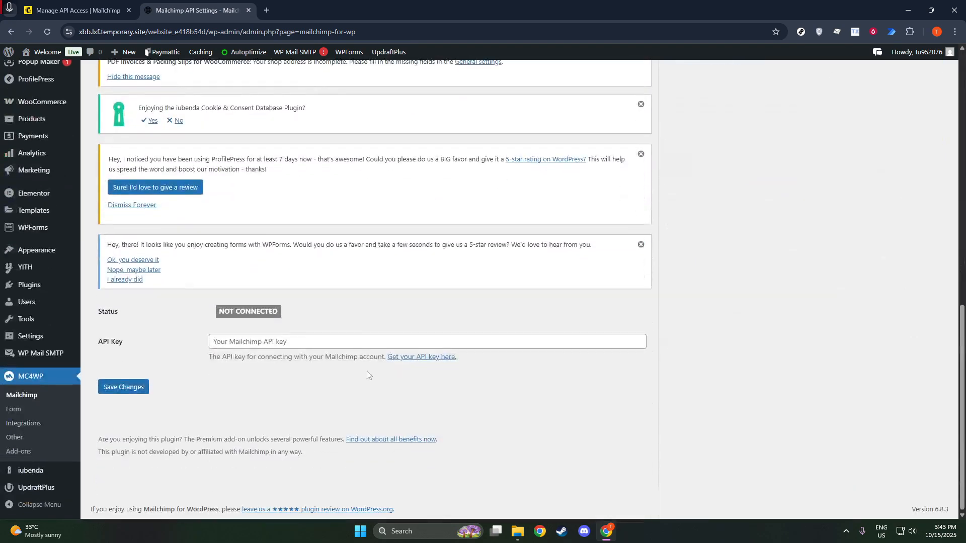
{"action": "left_click", "coordinate": [303, 345]}
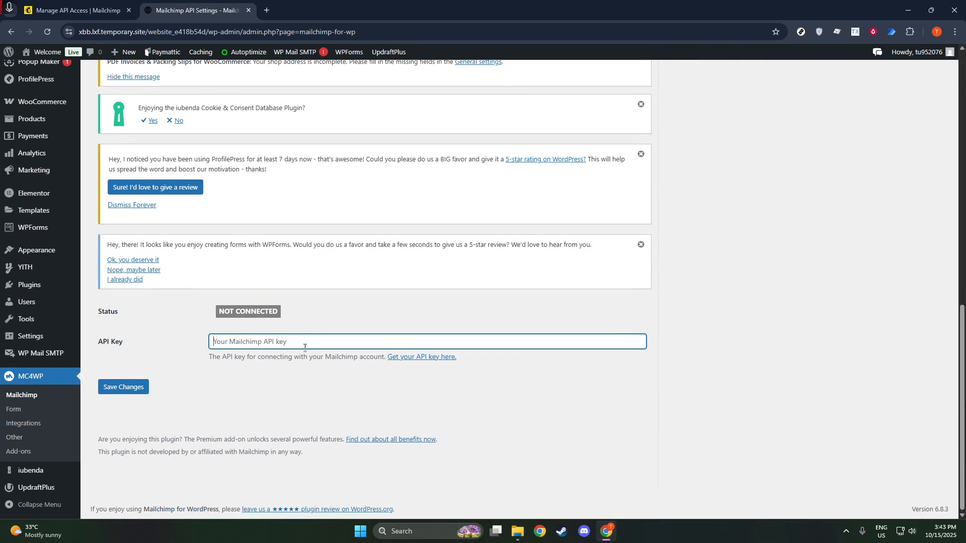
{"action": "key", "text": "ctrl+v"}
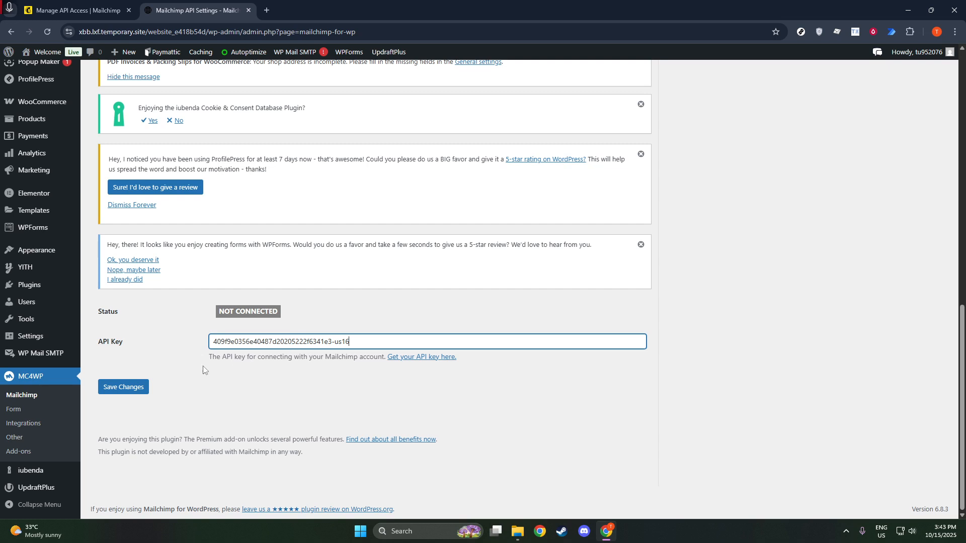
{"action": "left_click", "coordinate": [119, 391]}
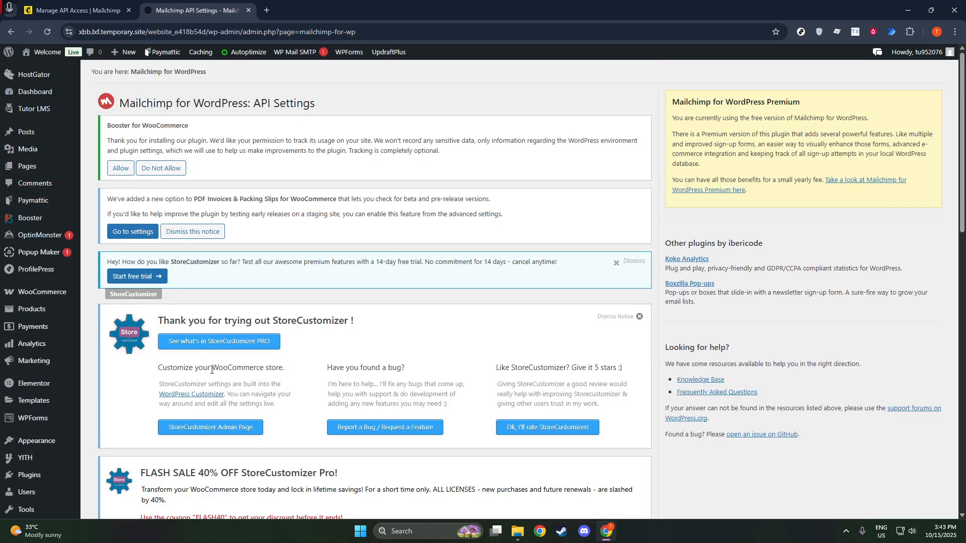
Check the connection status and the Mailchimp account's audience table on the API settings page.
{"action": "scroll", "coordinate": [212, 370], "scroll_direction": "down", "scroll_amount": 15}
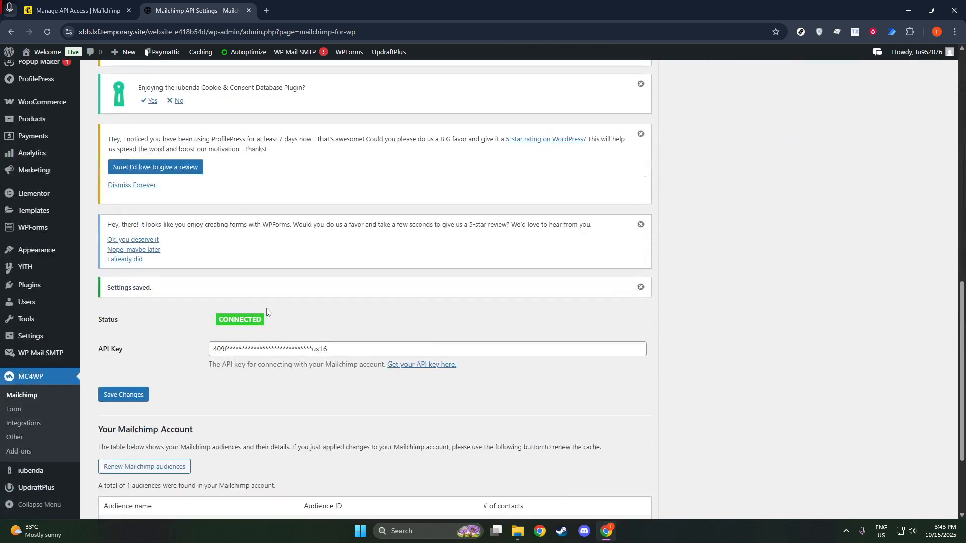
{"action": "scroll", "coordinate": [178, 367], "scroll_direction": "down", "scroll_amount": 1}
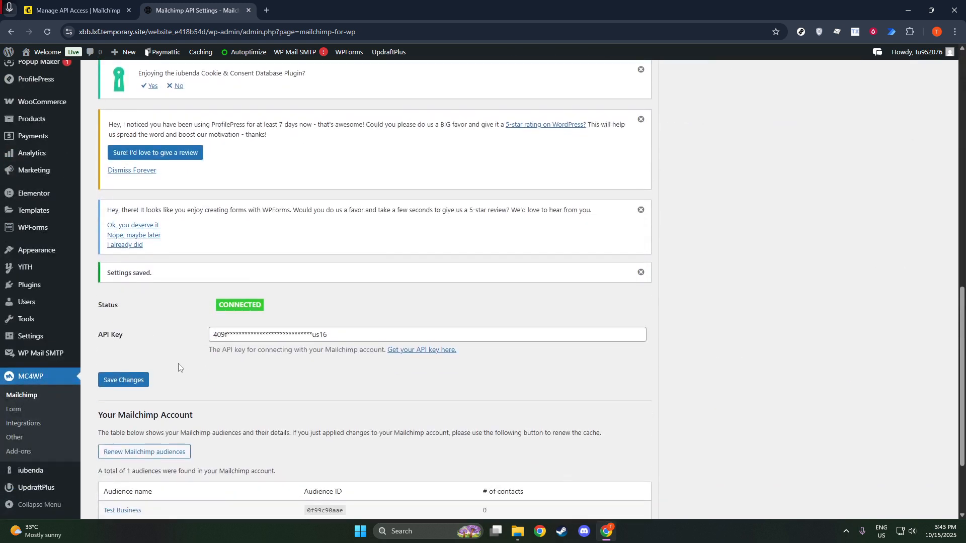
{"action": "scroll", "coordinate": [179, 367], "scroll_direction": "down", "scroll_amount": 3}
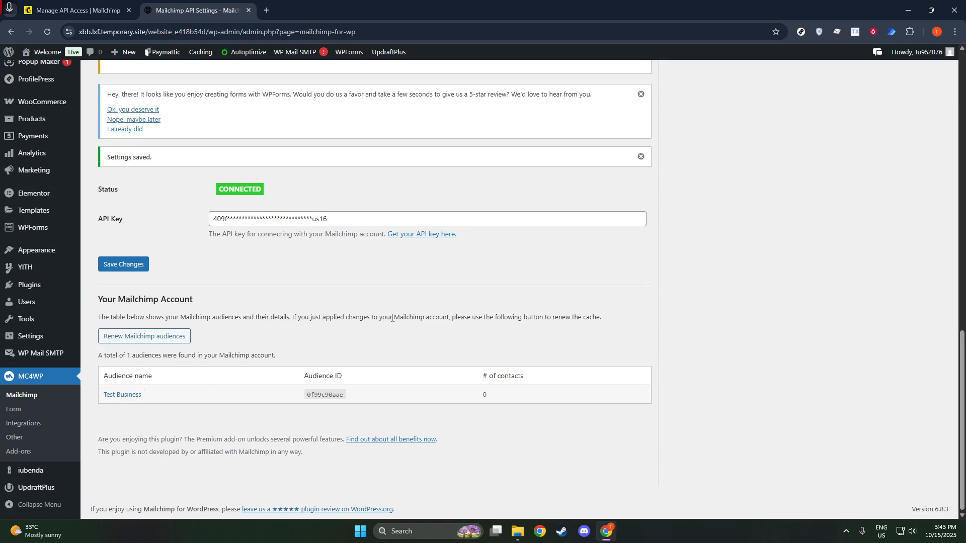
{"action": "scroll", "coordinate": [637, 274], "scroll_direction": "up", "scroll_amount": 4}
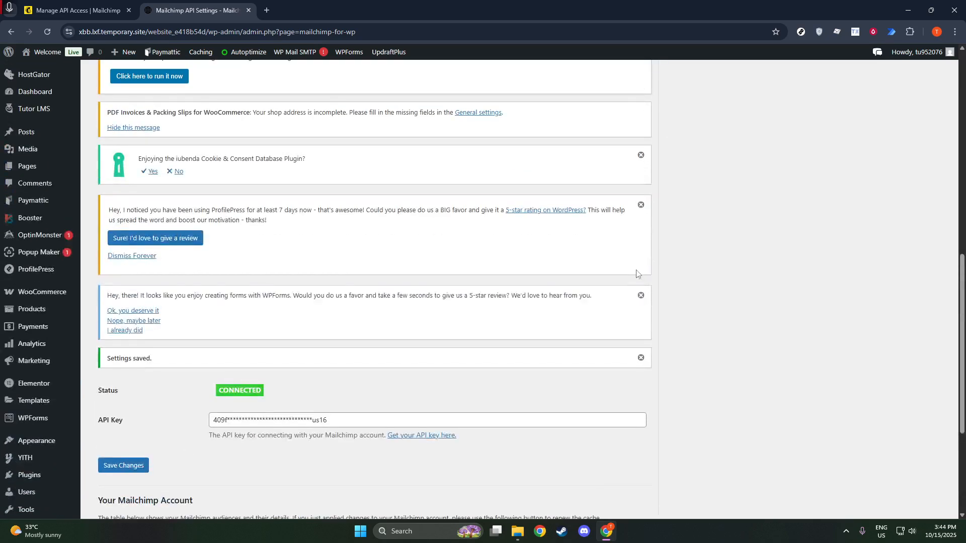
{"action": "scroll", "coordinate": [710, 279], "scroll_direction": "up", "scroll_amount": 4}
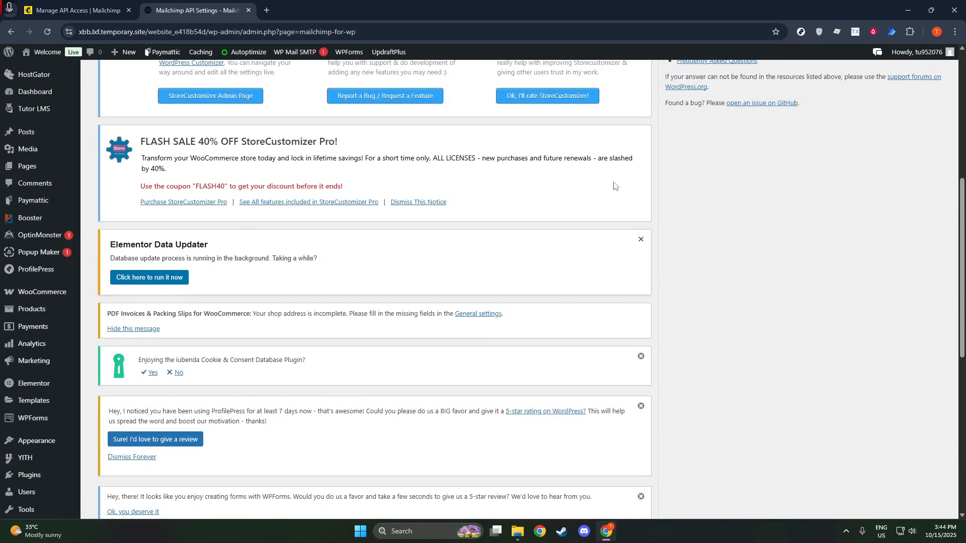
{"action": "scroll", "coordinate": [384, 276], "scroll_direction": "down", "scroll_amount": 5}
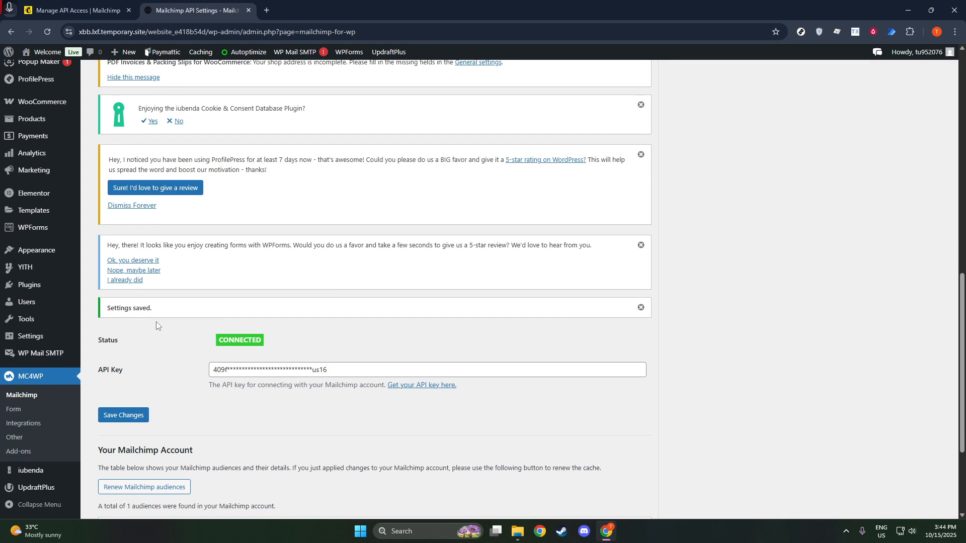
{"action": "scroll", "coordinate": [157, 326], "scroll_direction": "down", "scroll_amount": 3}
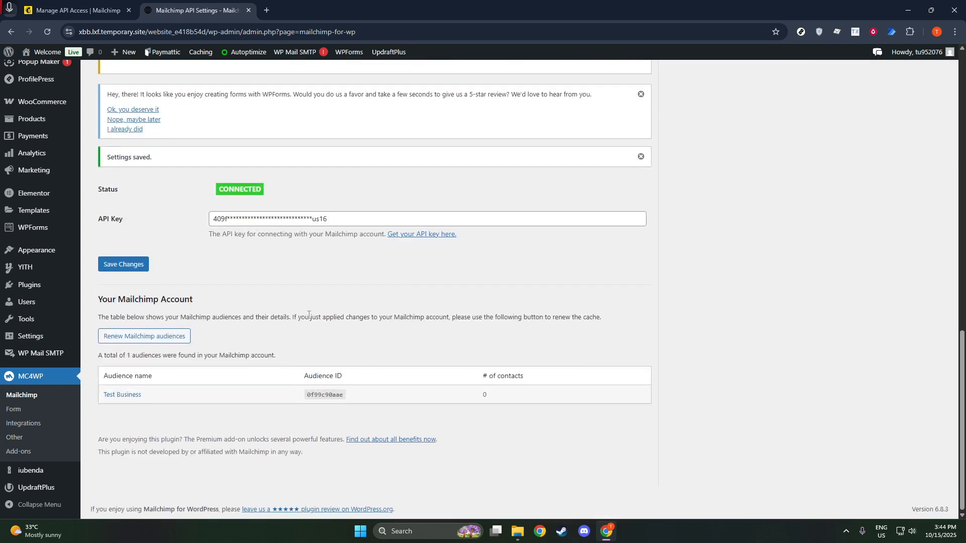